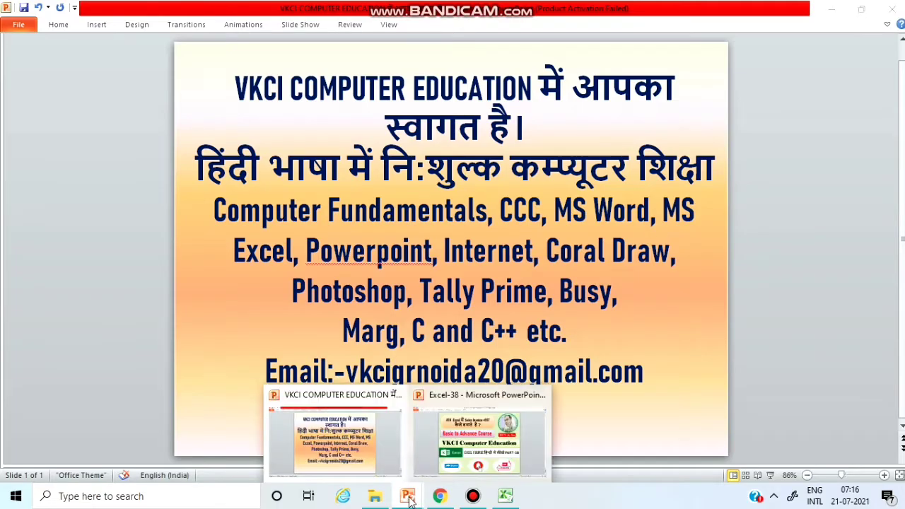
Step: Show the Excel-38 title slide in PowerPoint, then bring up the Tax Invoice workbook in Excel
{"action": "left_click", "coordinate": [454, 442]}
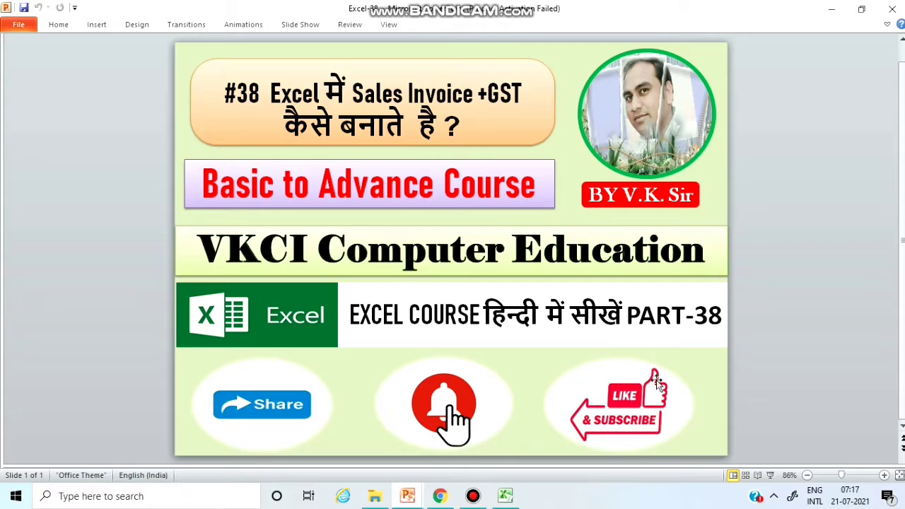
{"action": "left_click", "coordinate": [506, 498]}
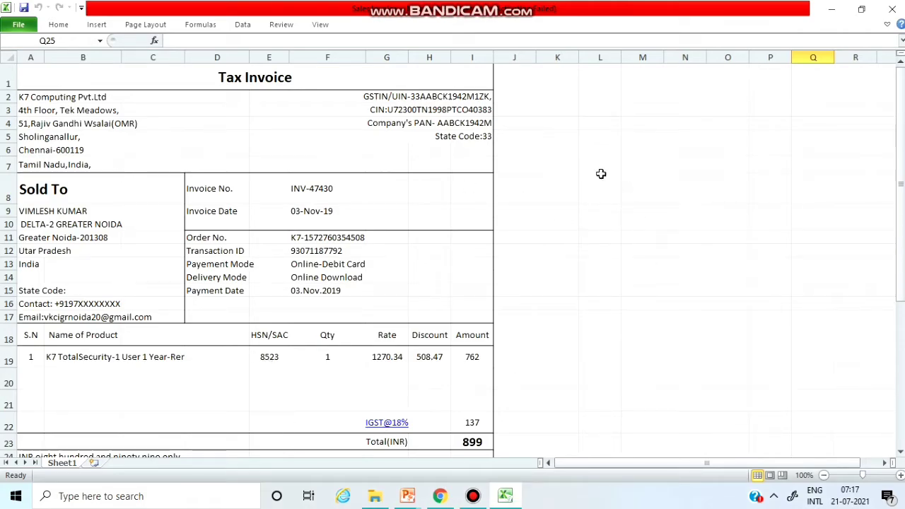
{"action": "left_click", "coordinate": [289, 80]}
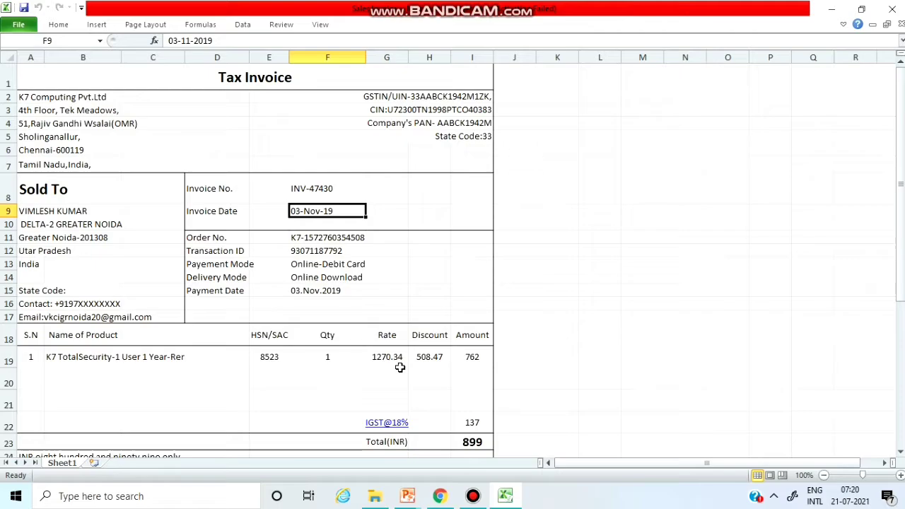
{"action": "left_click", "coordinate": [435, 334]}
{"action": "left_click", "coordinate": [432, 358]}
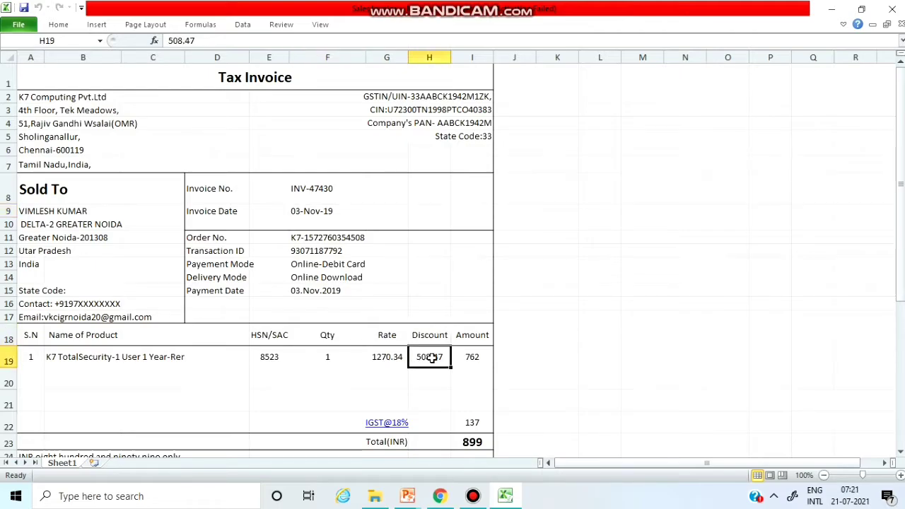
{"action": "left_click", "coordinate": [471, 358]}
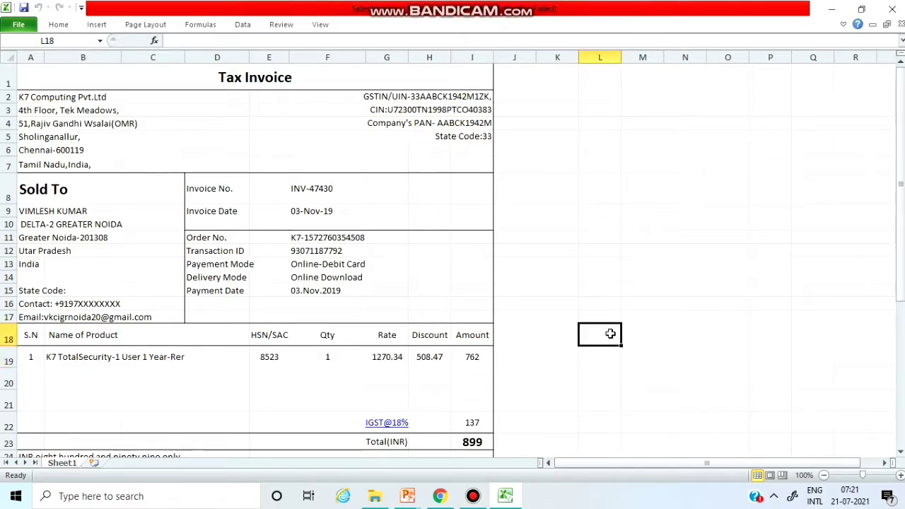
{"action": "type", "text": "="}
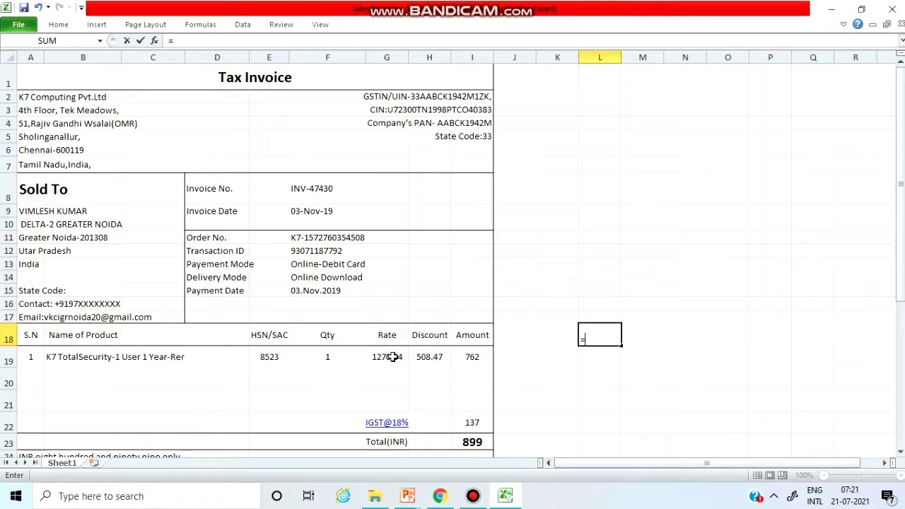
{"action": "left_click", "coordinate": [393, 357]}
{"action": "type", "text": "-"}
{"action": "left_click", "coordinate": [433, 360]}
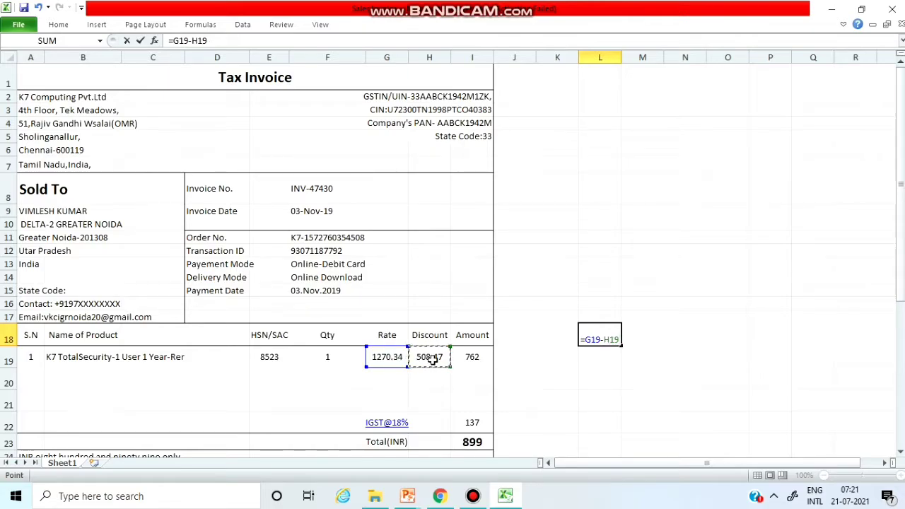
{"action": "key", "text": "Return"}
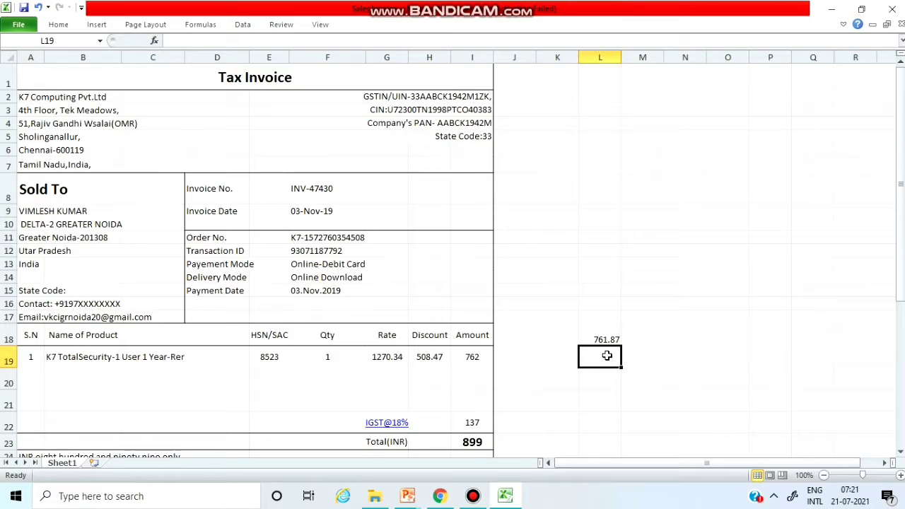
{"action": "left_click", "coordinate": [613, 340]}
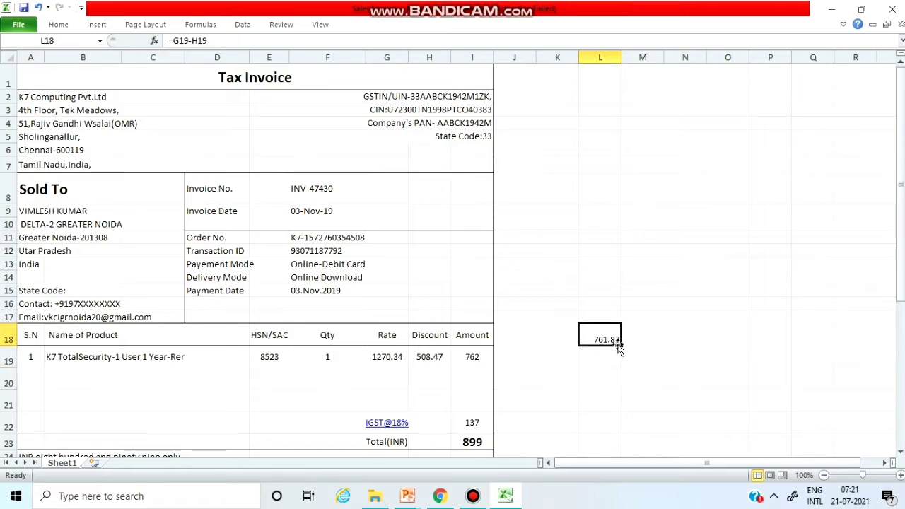
{"action": "left_click", "coordinate": [478, 360]}
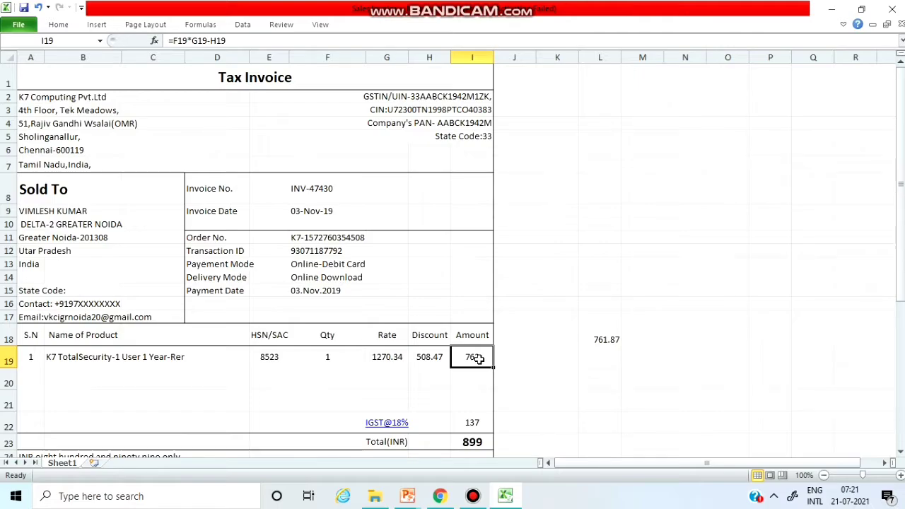
{"action": "left_click", "coordinate": [612, 340]}
{"action": "key", "text": "Delete"}
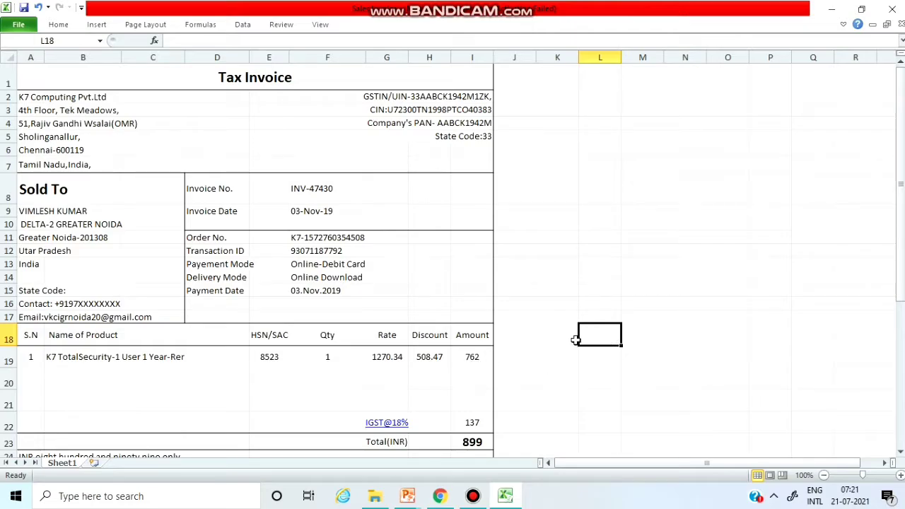
Step: Enter =F19*G19-H19 in helper cell M15, returning 761.87
{"action": "left_click", "coordinate": [649, 292]}
{"action": "type", "text": "="}
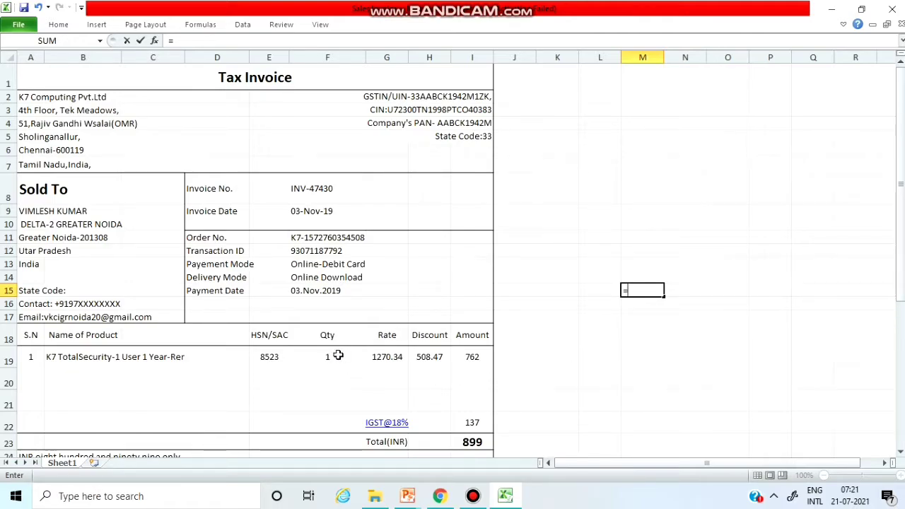
{"action": "left_click", "coordinate": [334, 357]}
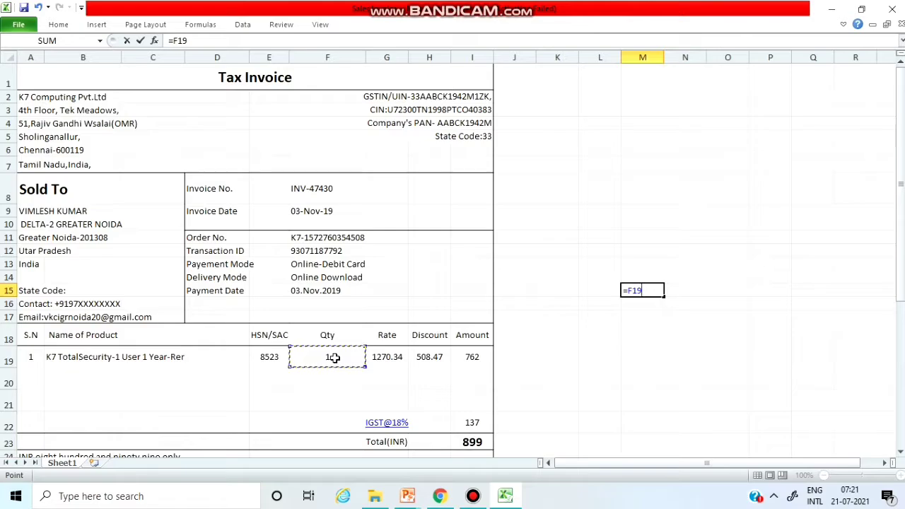
{"action": "type", "text": "*"}
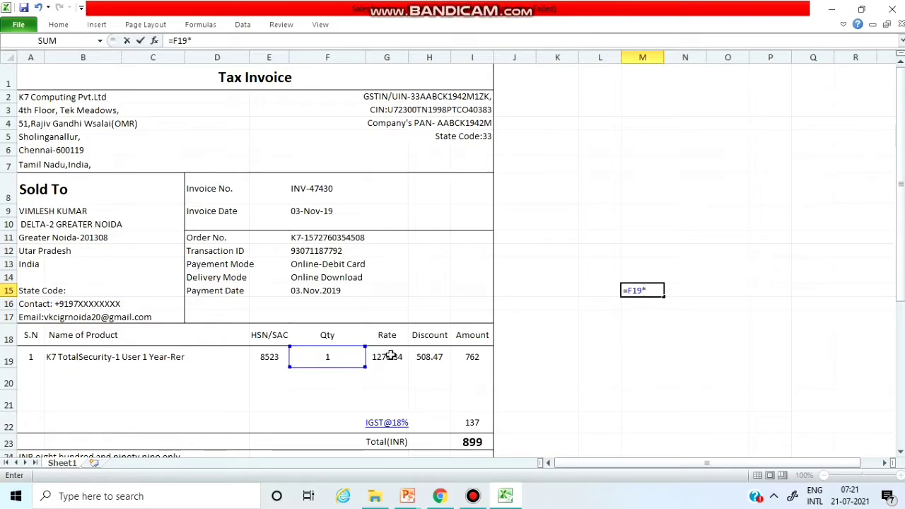
{"action": "left_click", "coordinate": [391, 356]}
{"action": "type", "text": "-"}
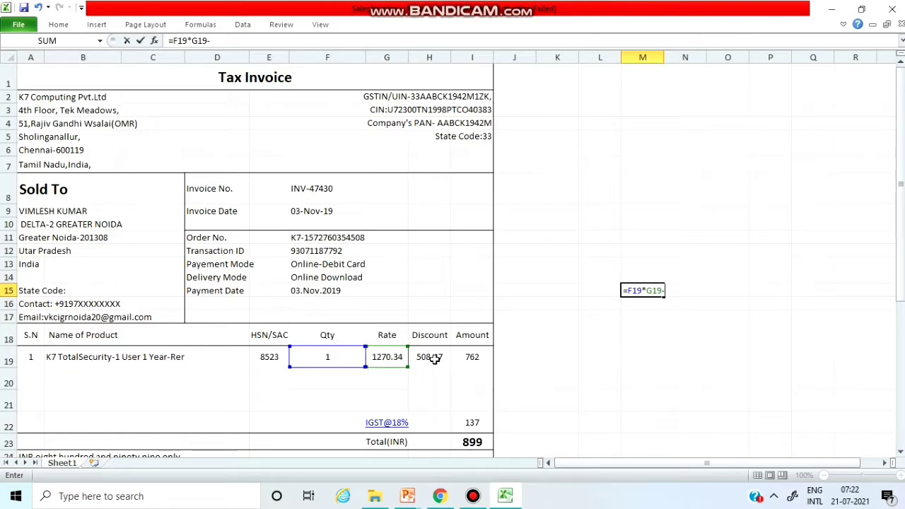
{"action": "left_click", "coordinate": [434, 358]}
{"action": "key", "text": "Return"}
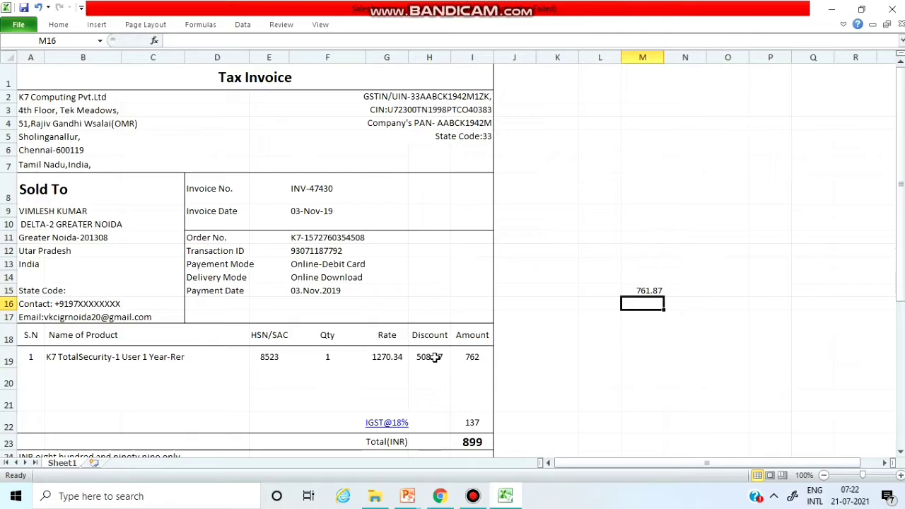
{"action": "left_click", "coordinate": [655, 289]}
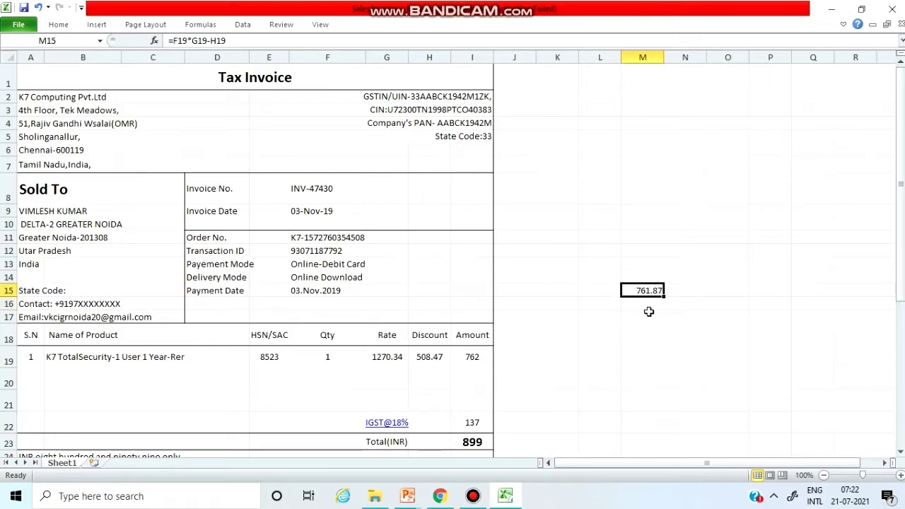
{"action": "left_click", "coordinate": [843, 26]}
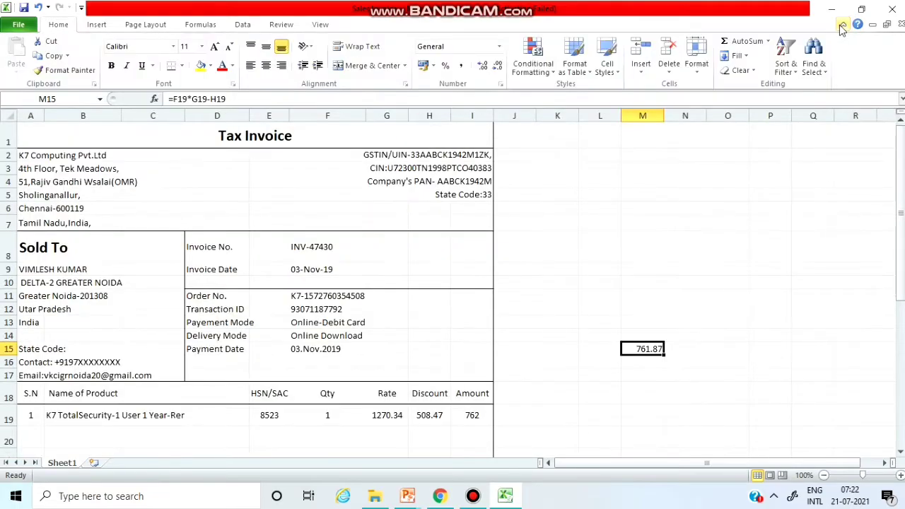
{"action": "left_click", "coordinate": [498, 68]}
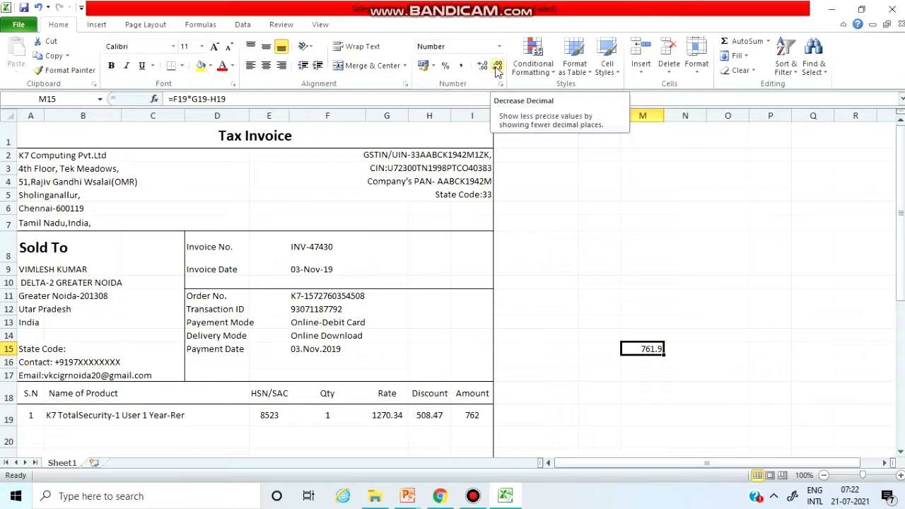
{"action": "left_click", "coordinate": [497, 70]}
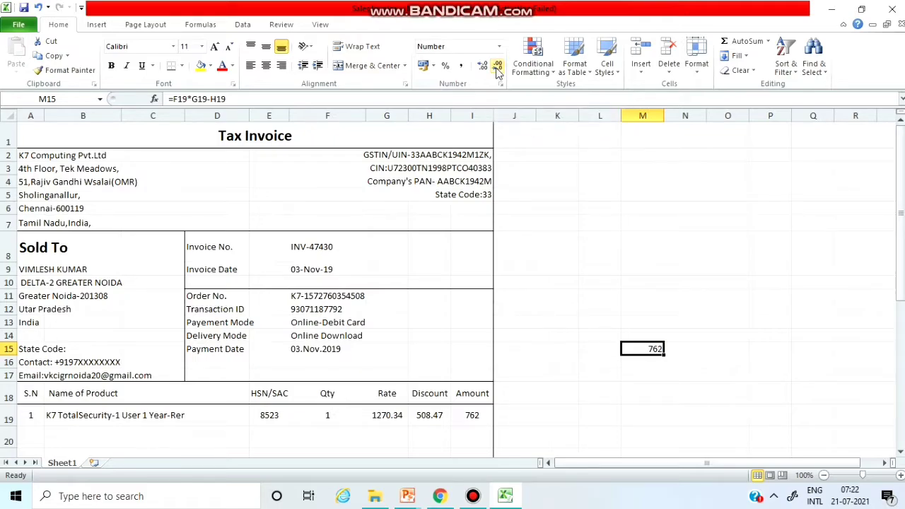
{"action": "left_click", "coordinate": [658, 375]}
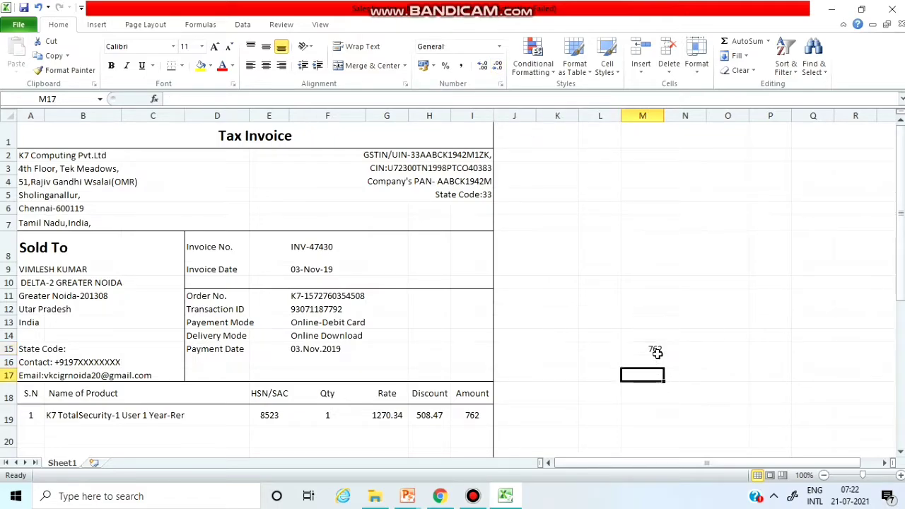
{"action": "left_click", "coordinate": [655, 350]}
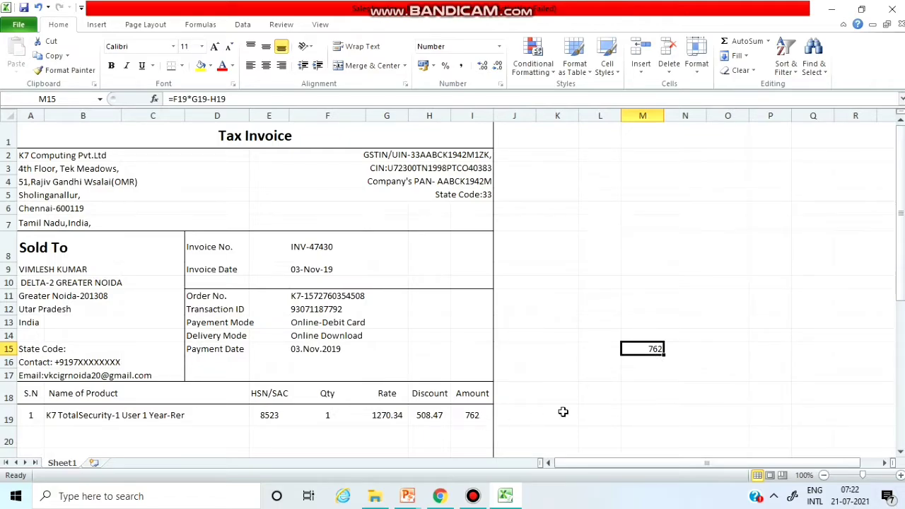
{"action": "left_click", "coordinate": [599, 402]}
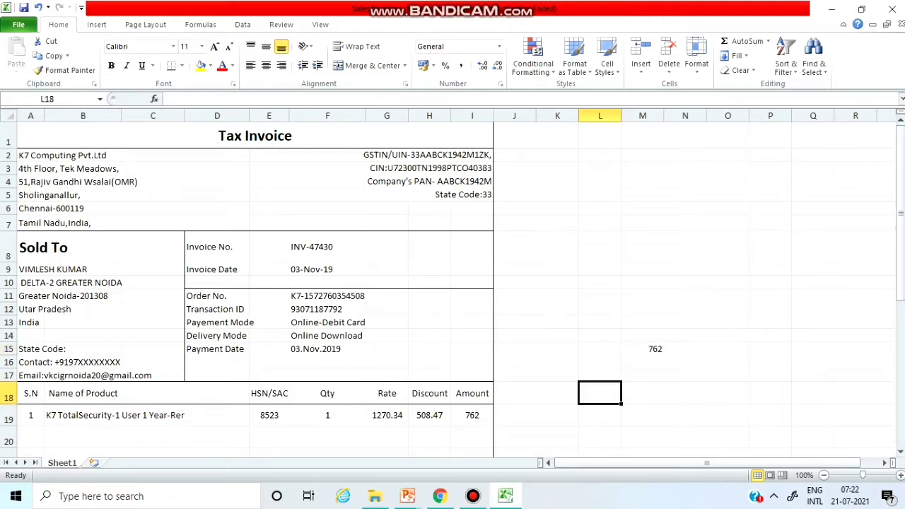
Step: Change the Qty in F19 to 2, recalculating the invoice total to 2398
{"action": "left_click_drag", "start_coordinate": [900, 228], "coordinate": [901, 235]}
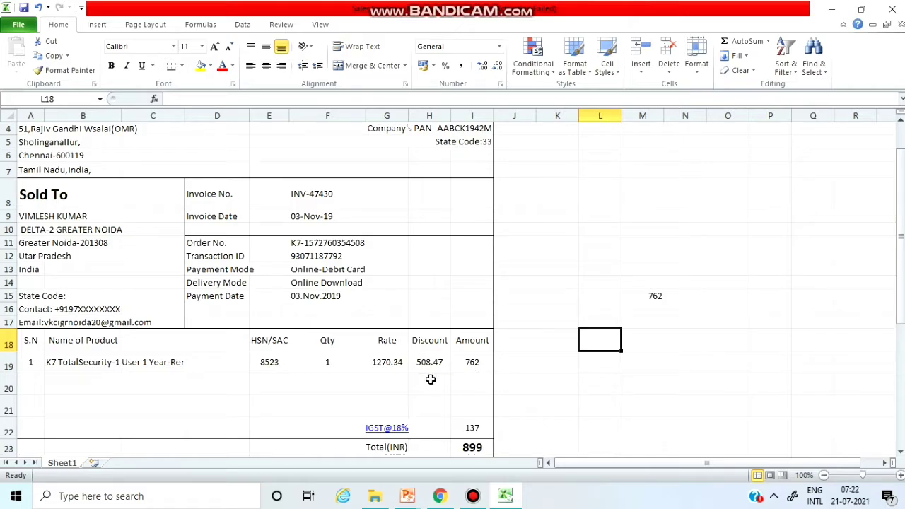
{"action": "left_click", "coordinate": [655, 299]}
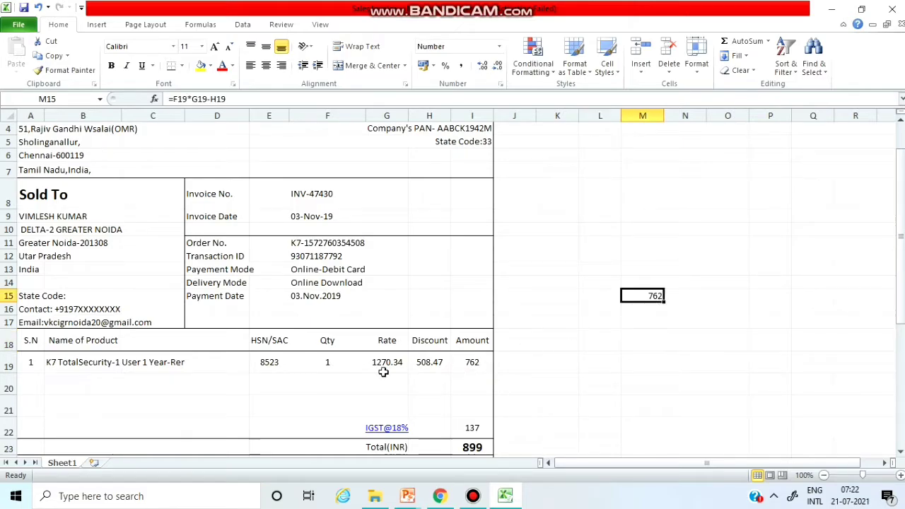
{"action": "left_click", "coordinate": [330, 363]}
{"action": "type", "text": "2"}
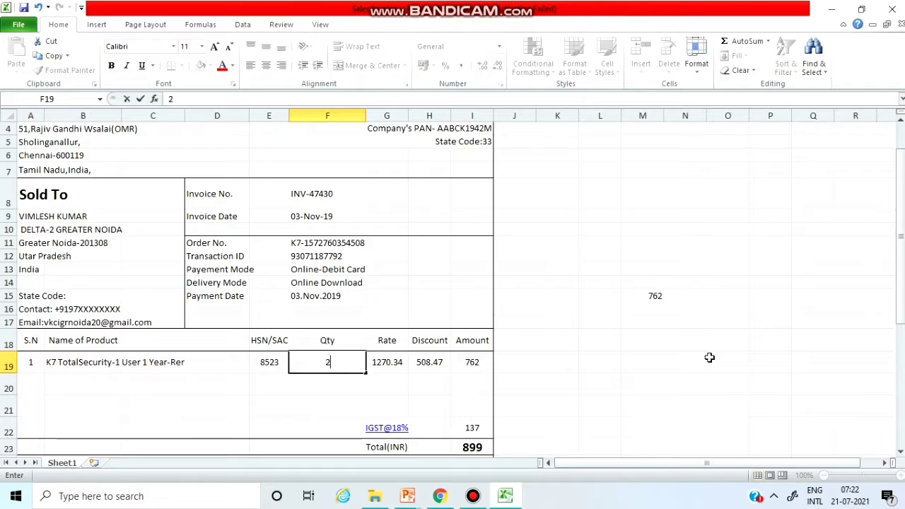
{"action": "key", "text": "Return"}
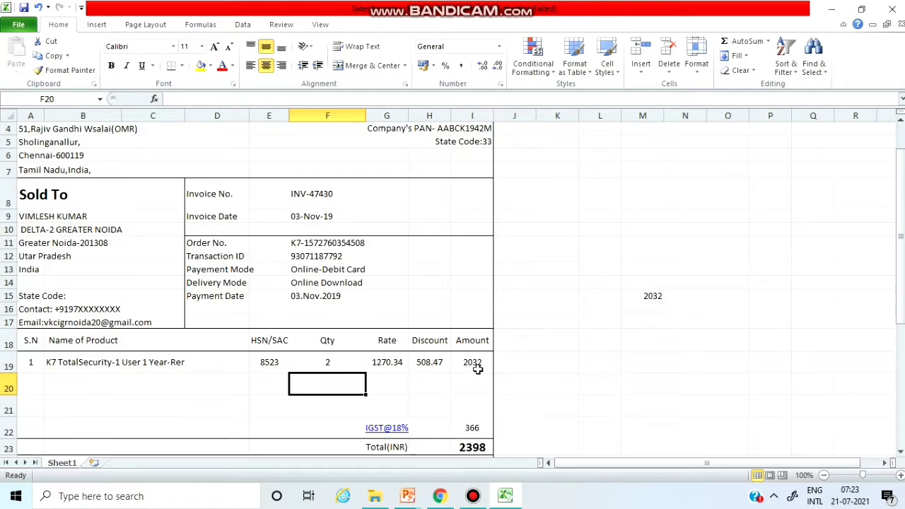
Step: Reset the Qty in F19 to 1, restoring Amount 762, IGST 137 and Total 899
{"action": "left_click", "coordinate": [329, 364]}
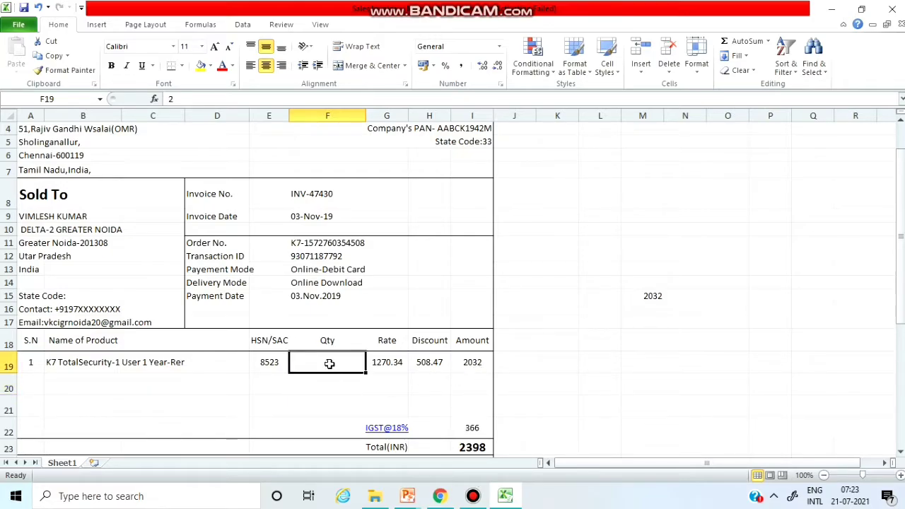
{"action": "type", "text": "1"}
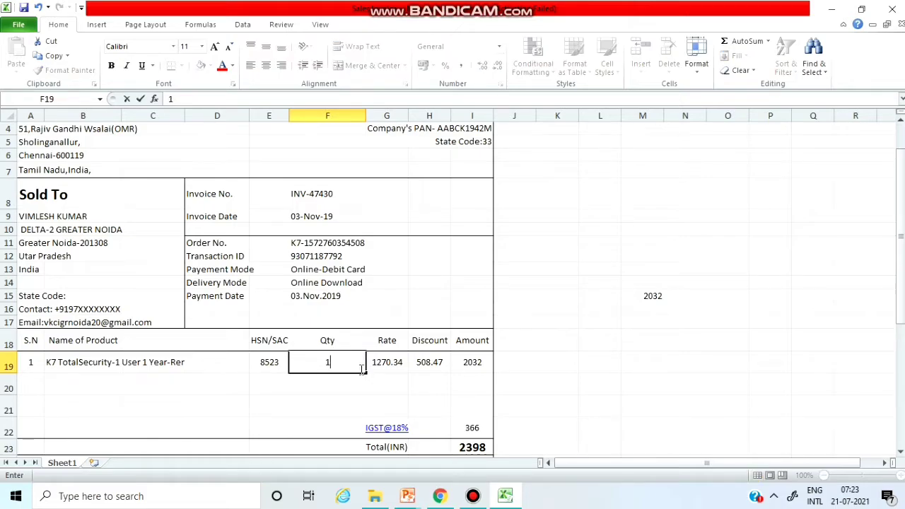
{"action": "key", "text": "Return"}
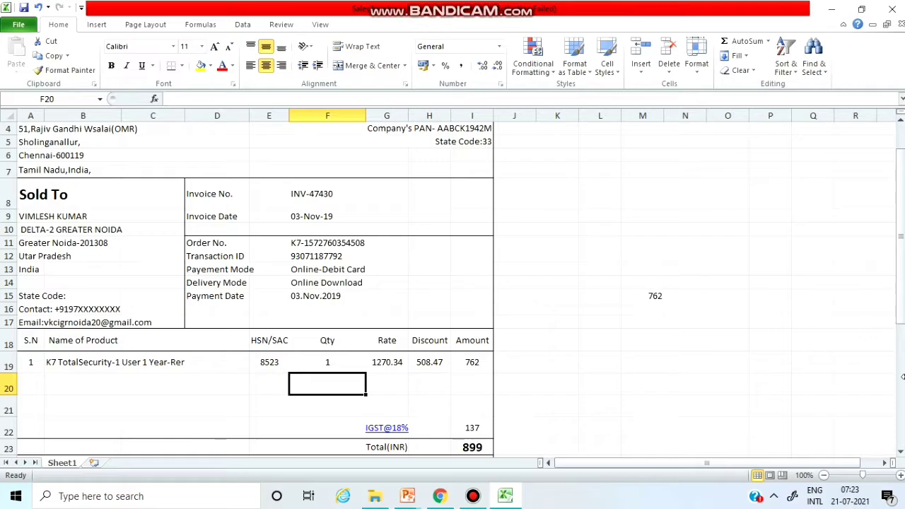
{"action": "left_click", "coordinate": [900, 453]}
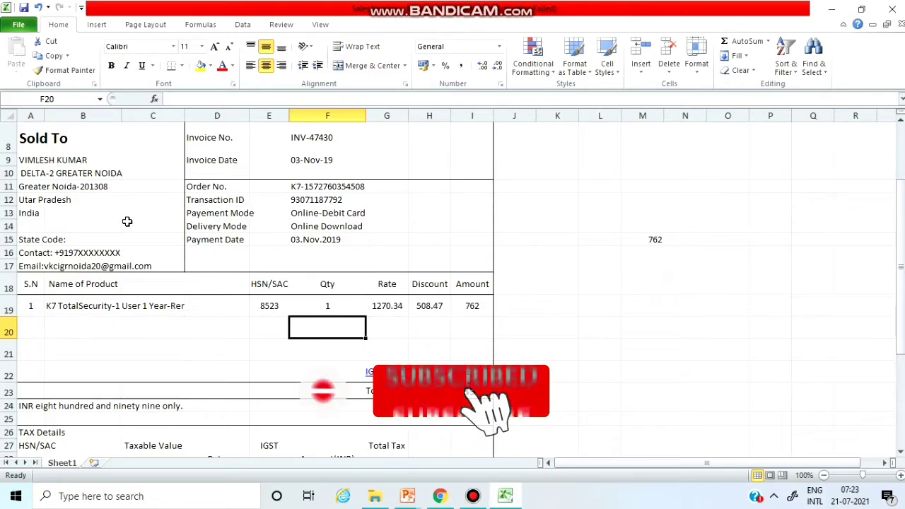
{"action": "left_click", "coordinate": [34, 331]}
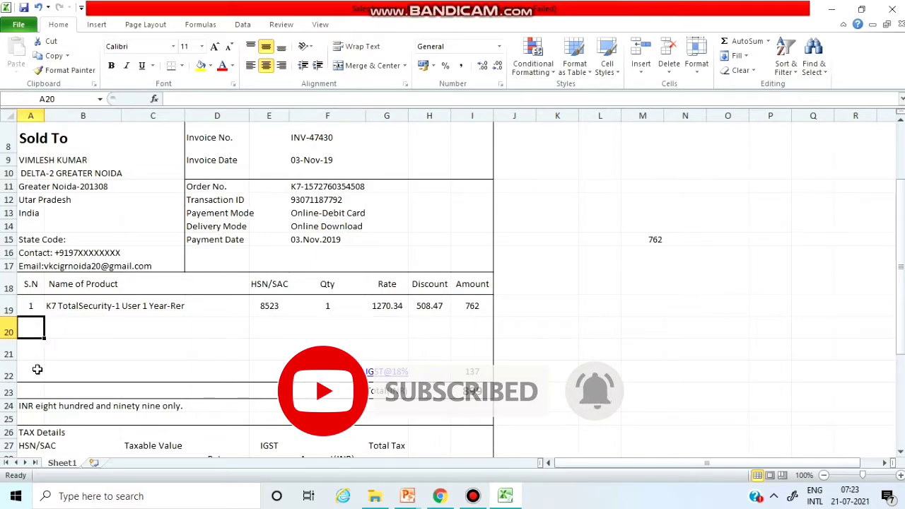
{"action": "left_click", "coordinate": [597, 373]}
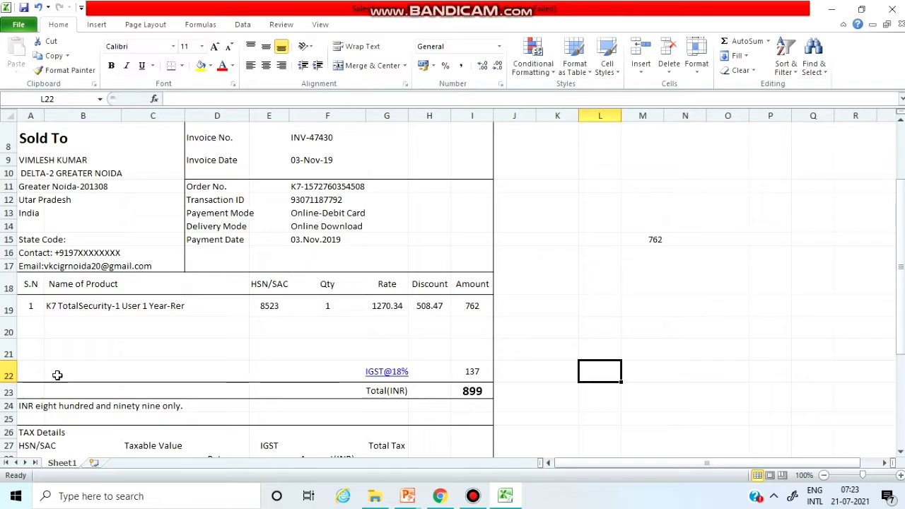
{"action": "left_click_drag", "start_coordinate": [901, 265], "coordinate": [901, 223]}
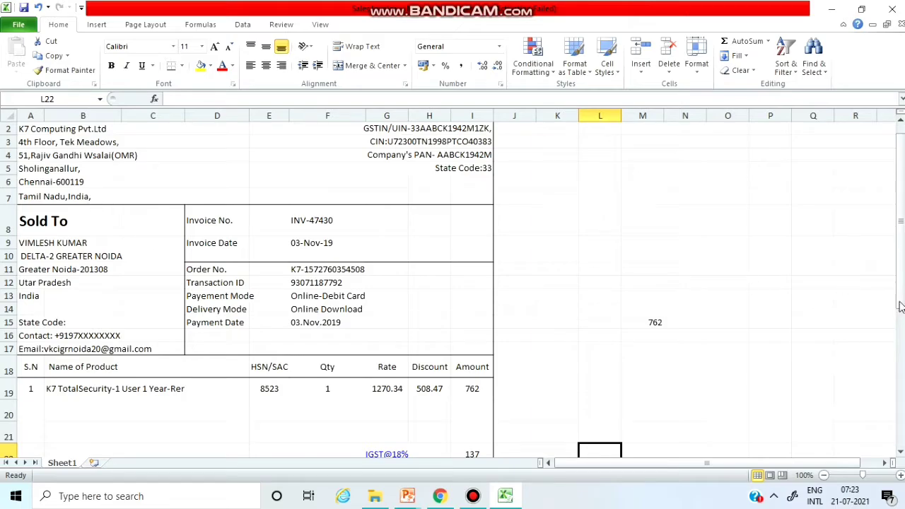
{"action": "left_click_drag", "start_coordinate": [901, 292], "coordinate": [902, 337]}
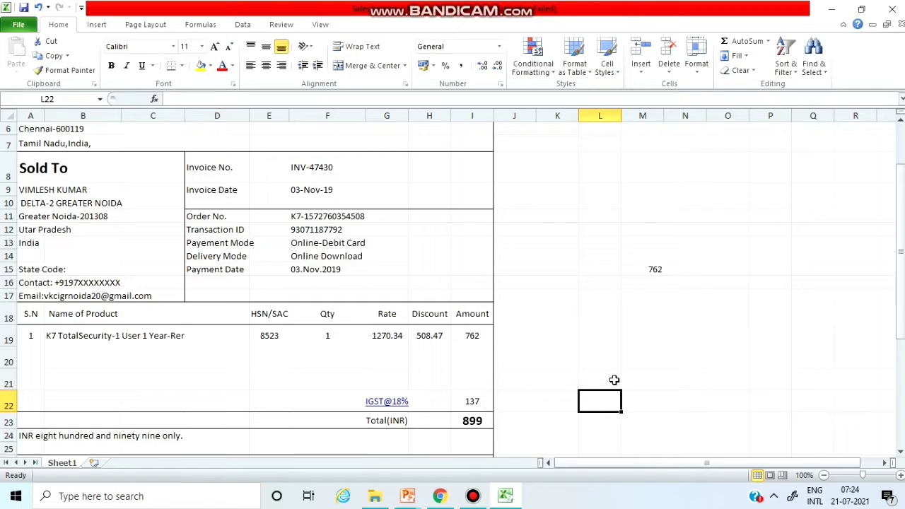
Step: Enter the formula =I19*18% in helper cell M20
{"action": "left_click", "coordinate": [642, 363]}
{"action": "type", "text": "="}
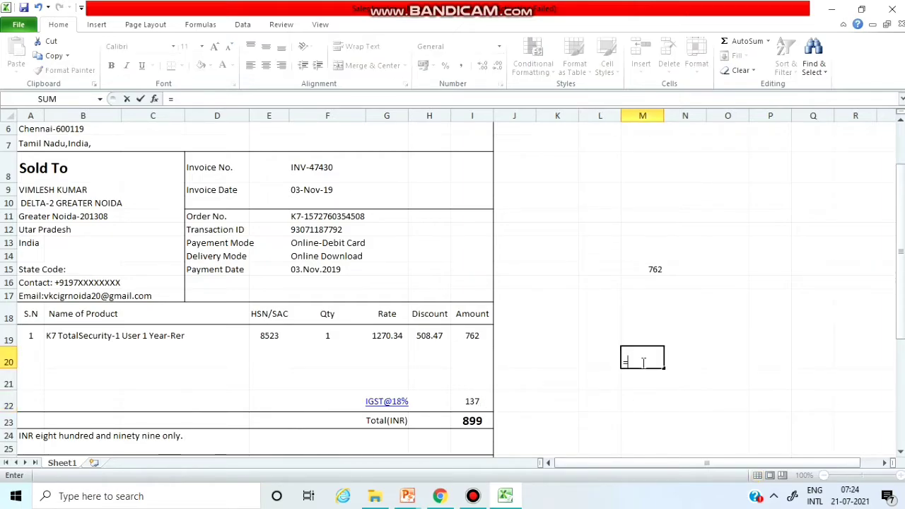
{"action": "left_click", "coordinate": [481, 335]}
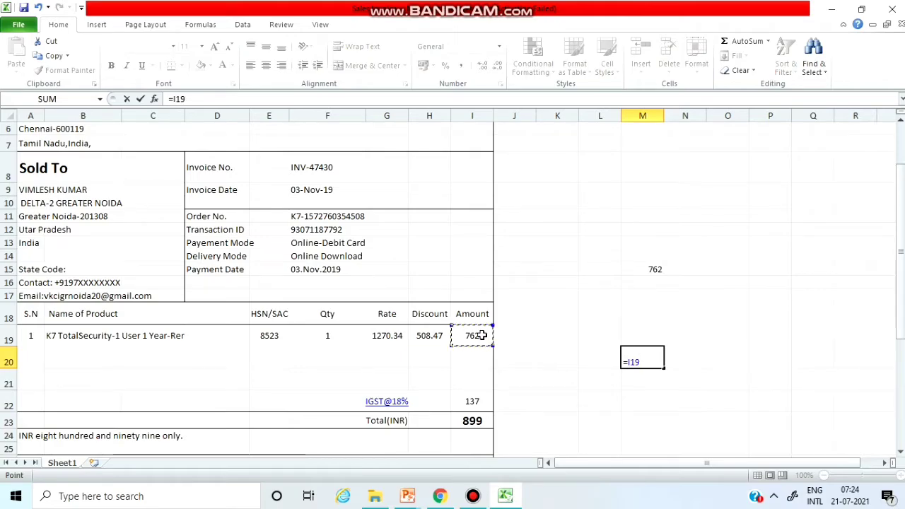
{"action": "type", "text": "*"}
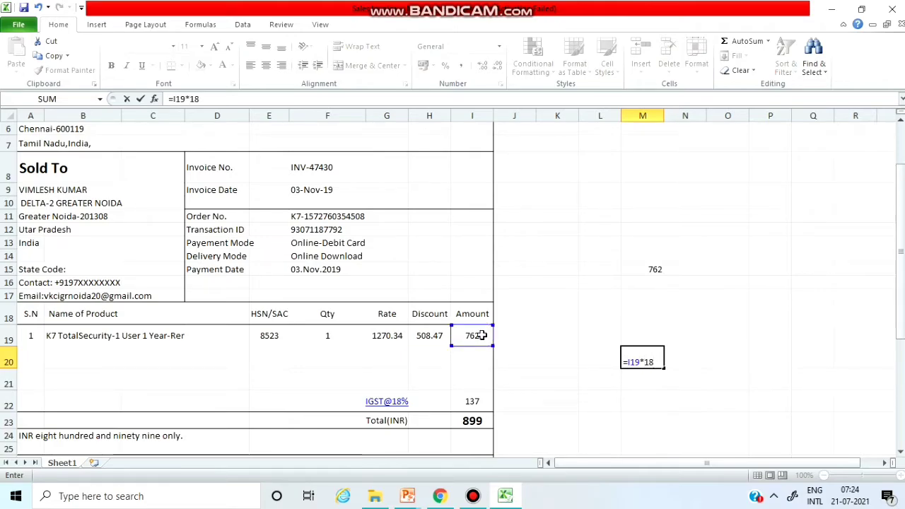
{"action": "key", "text": "Return"}
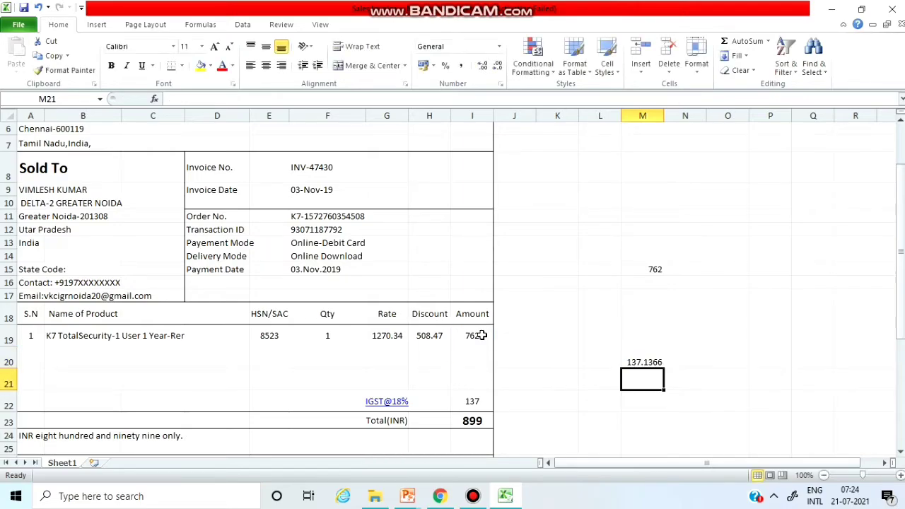
Step: Reduce M20's decimal places so it displays the whole number 137
{"action": "left_click", "coordinate": [651, 362]}
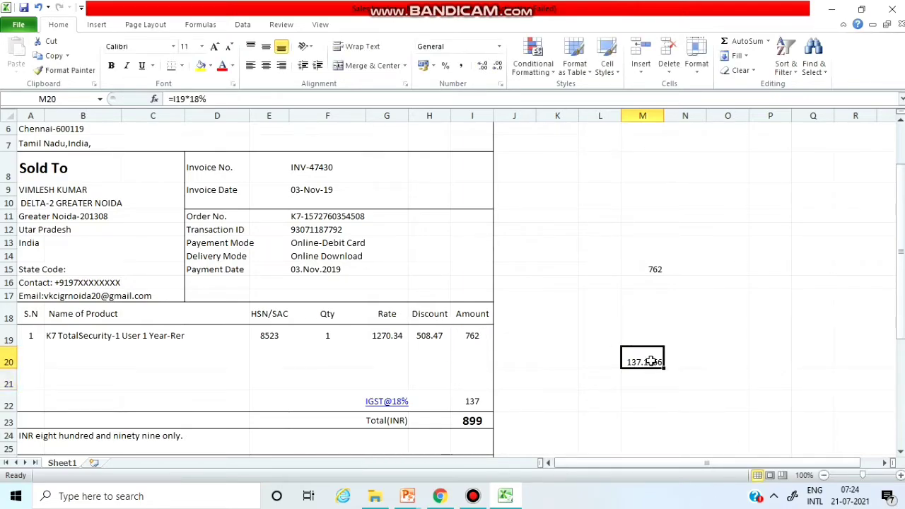
{"action": "left_click", "coordinate": [499, 67]}
{"action": "left_click", "coordinate": [499, 67]}
{"action": "left_click", "coordinate": [499, 67]}
{"action": "left_click", "coordinate": [498, 67]}
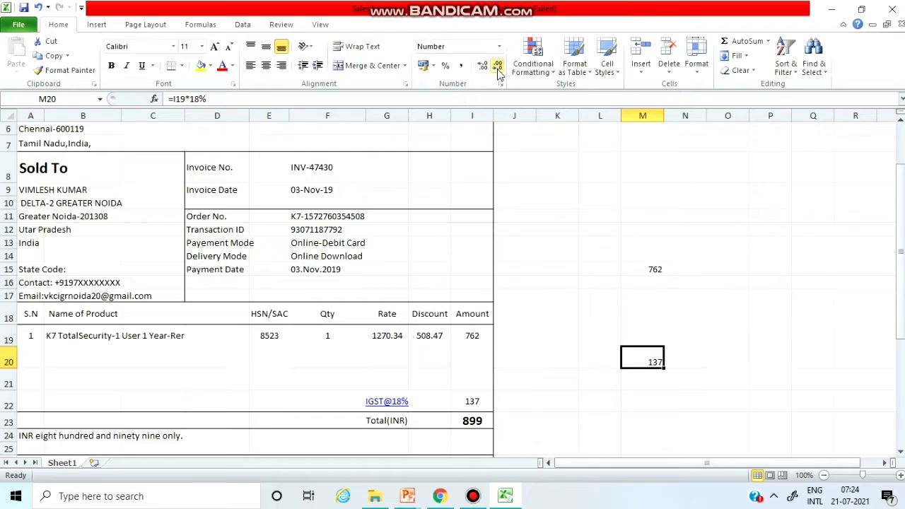
{"action": "left_click_drag", "start_coordinate": [709, 400], "coordinate": [679, 401]}
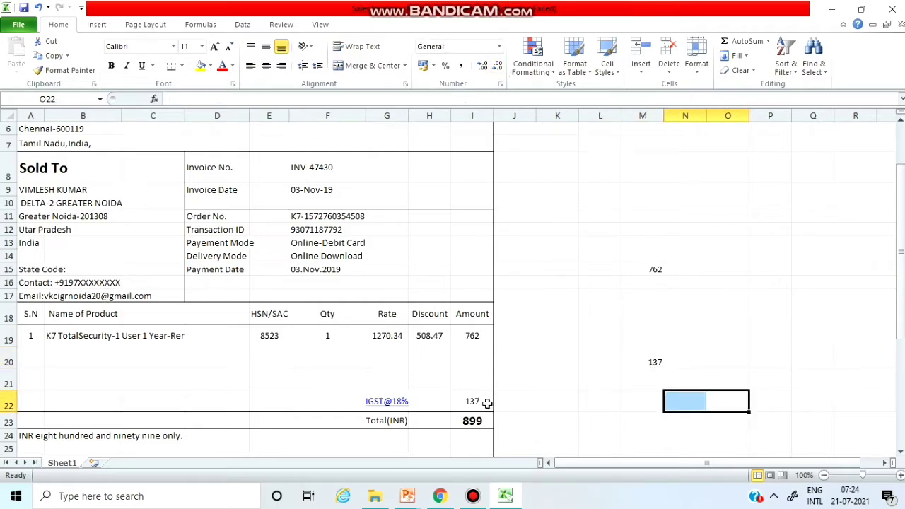
Step: Inspect the existing formulas in I22, I19 and the I23 total
{"action": "left_click", "coordinate": [485, 402]}
{"action": "left_click", "coordinate": [553, 403]}
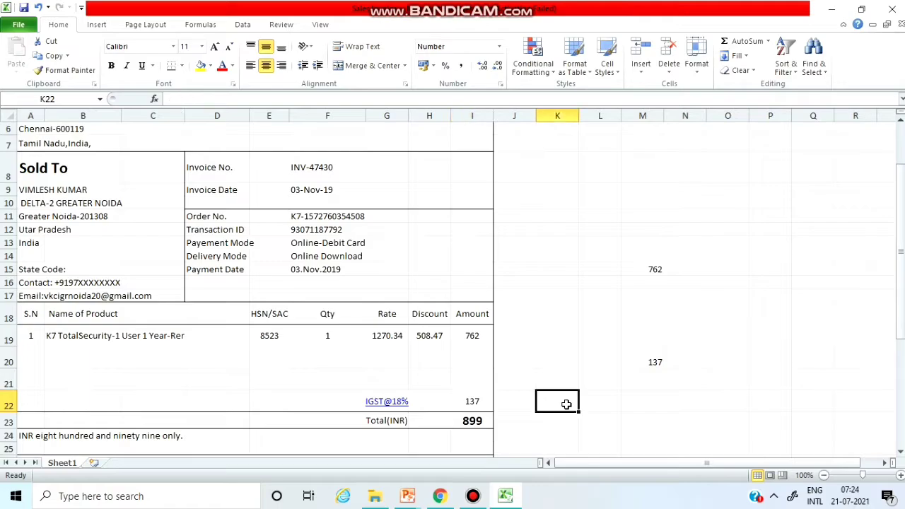
{"action": "left_click", "coordinate": [480, 337]}
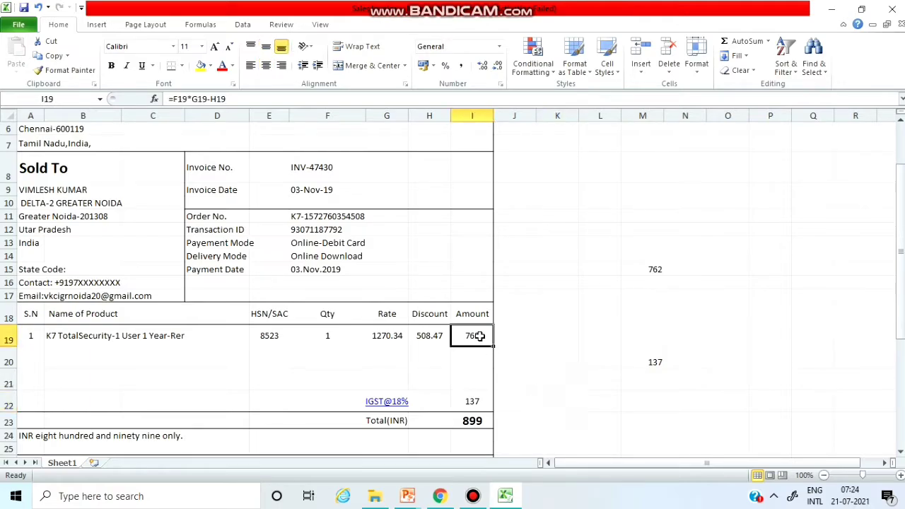
{"action": "left_click", "coordinate": [484, 403]}
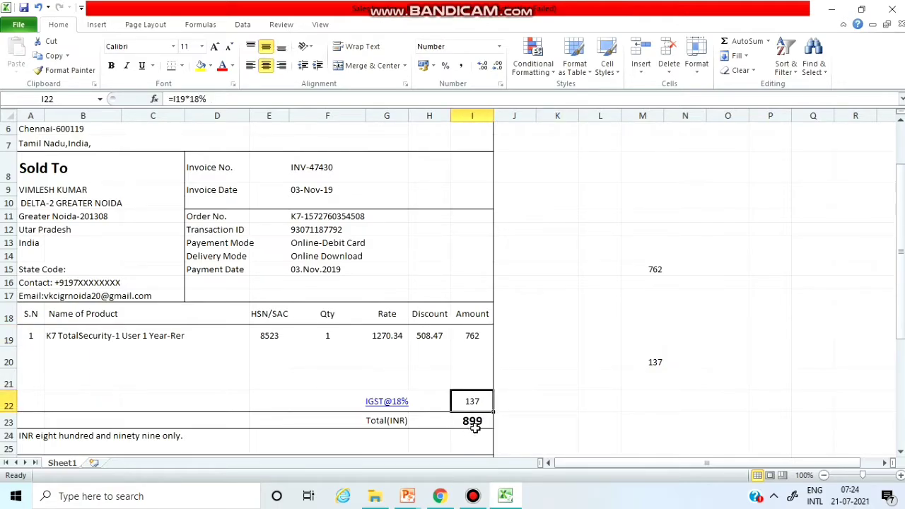
{"action": "left_click", "coordinate": [473, 424]}
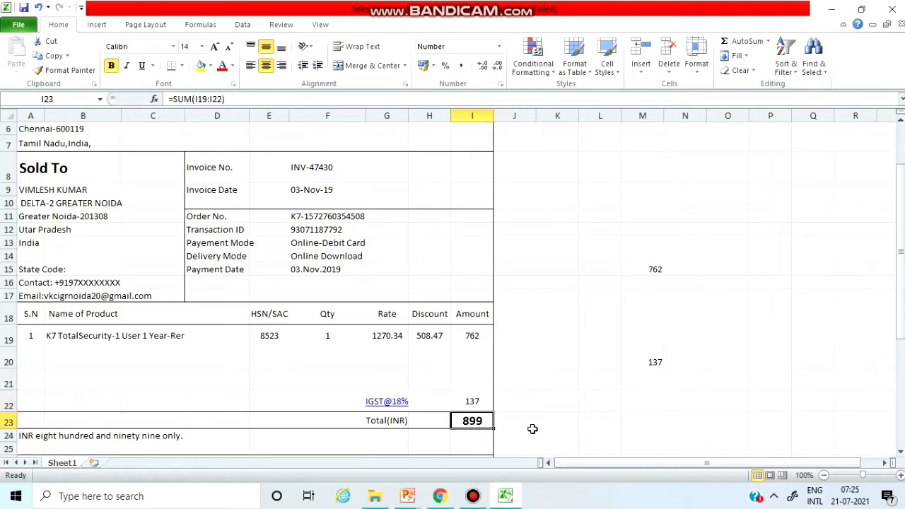
Step: Replace the I23 total with =I19+I22, still giving 899
{"action": "key", "text": "Delete"}
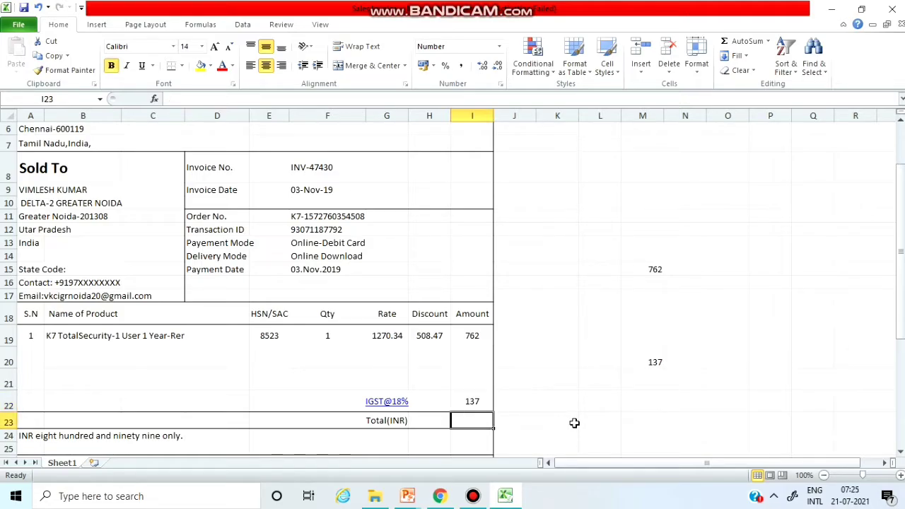
{"action": "type", "text": "="}
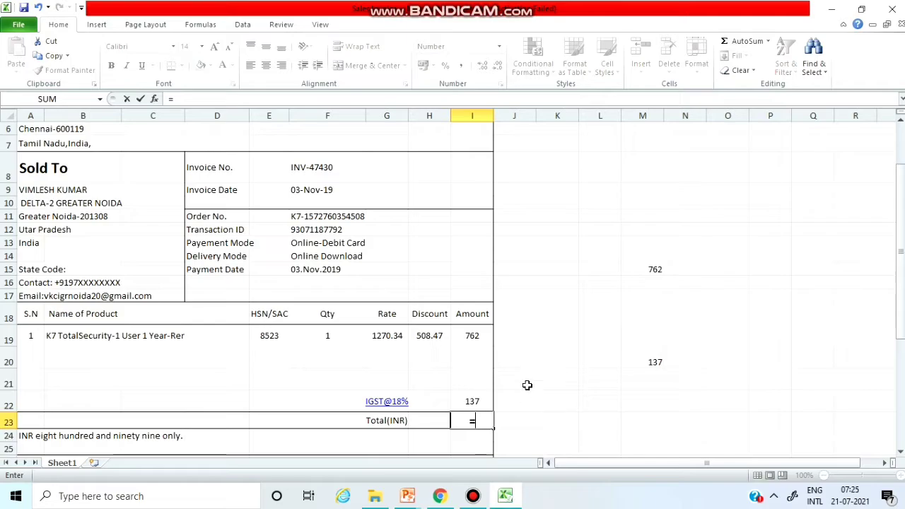
{"action": "left_click", "coordinate": [484, 339]}
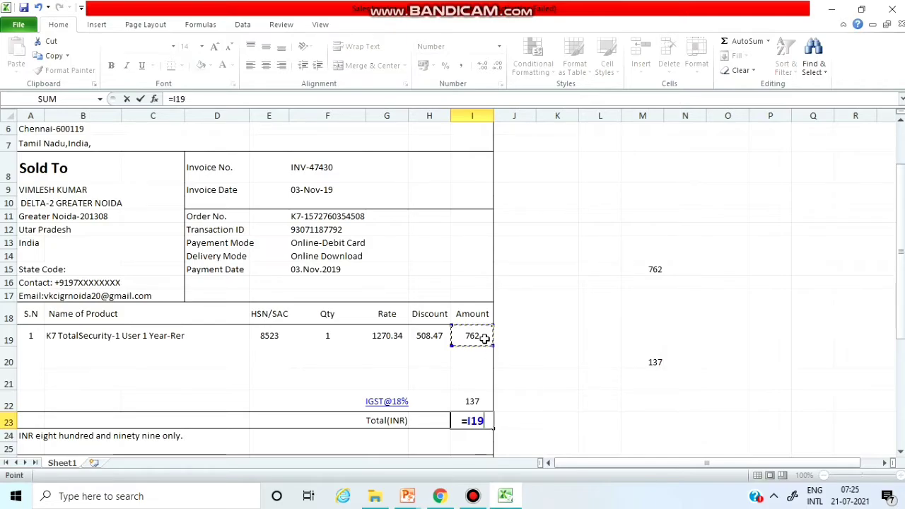
{"action": "type", "text": "+"}
{"action": "left_click", "coordinate": [488, 401]}
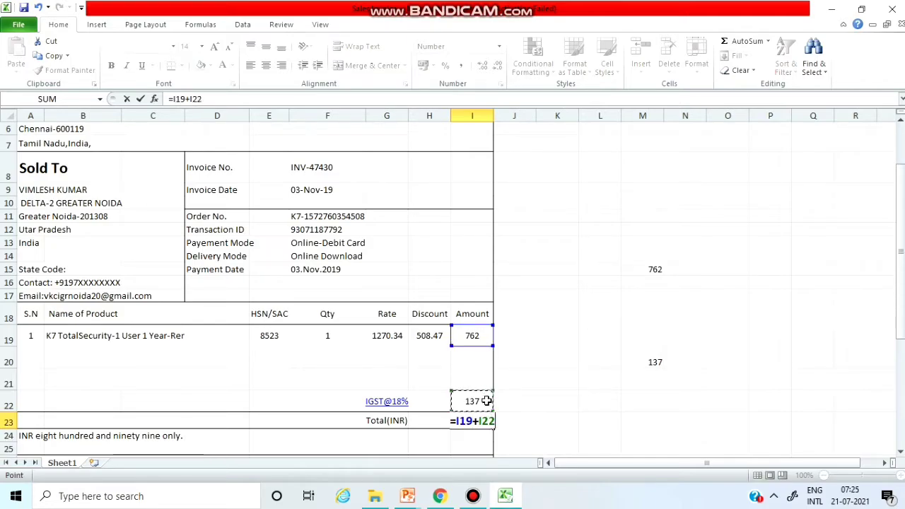
{"action": "key", "text": "Return"}
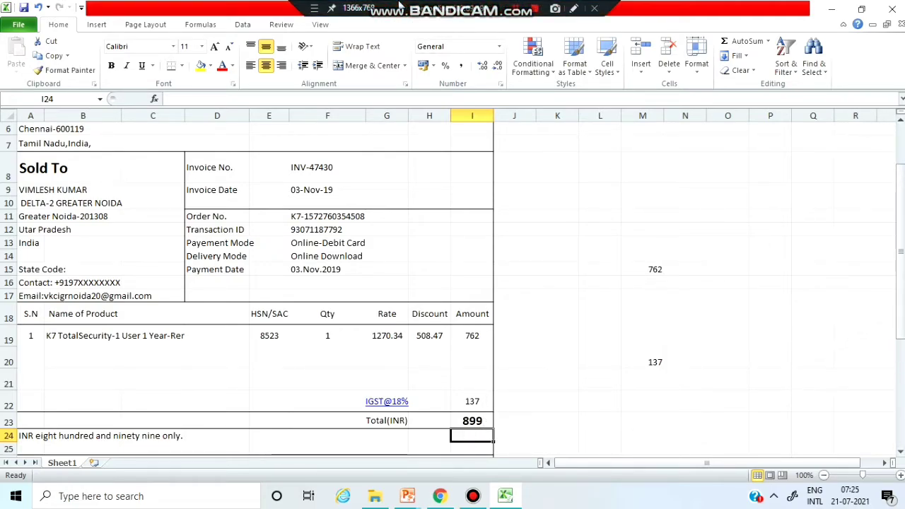
{"action": "left_click_drag", "start_coordinate": [899, 311], "coordinate": [899, 338]}
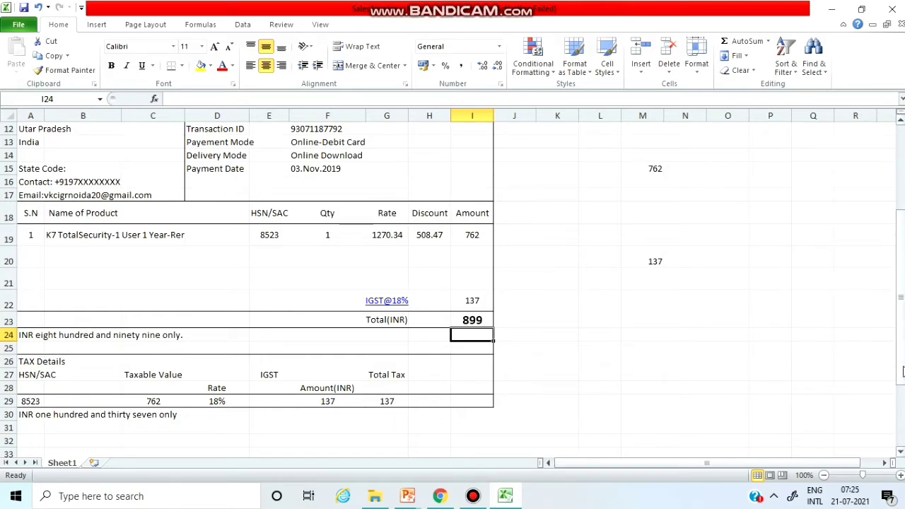
{"action": "left_click_drag", "start_coordinate": [901, 362], "coordinate": [901, 371]}
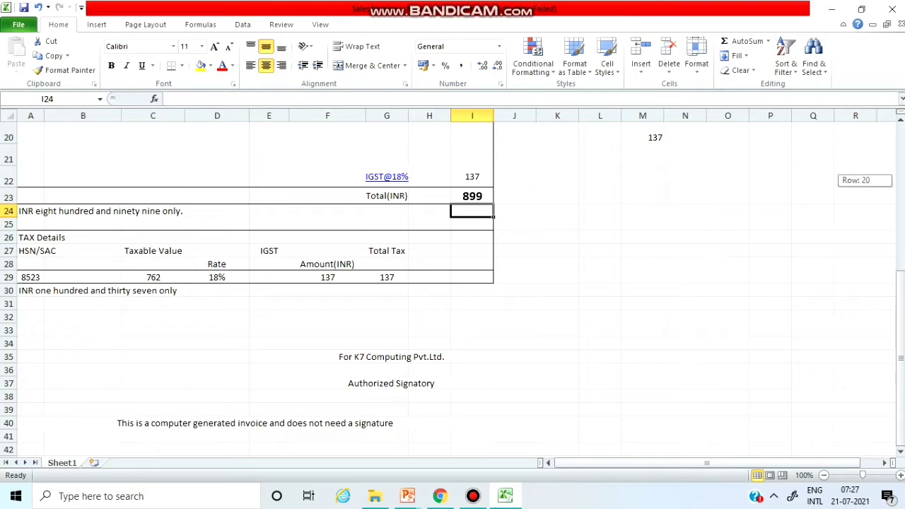
{"action": "left_click_drag", "start_coordinate": [901, 318], "coordinate": [901, 170]}
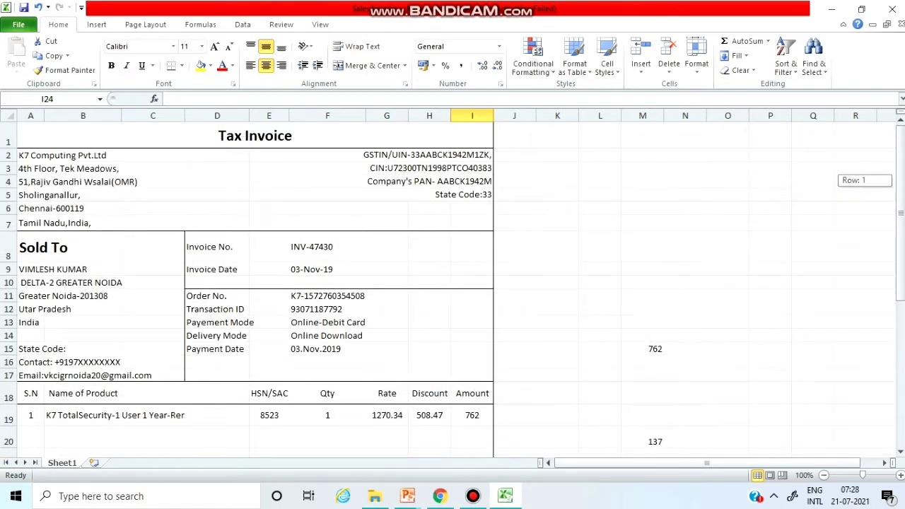
{"action": "left_click_drag", "start_coordinate": [901, 164], "coordinate": [901, 318]}
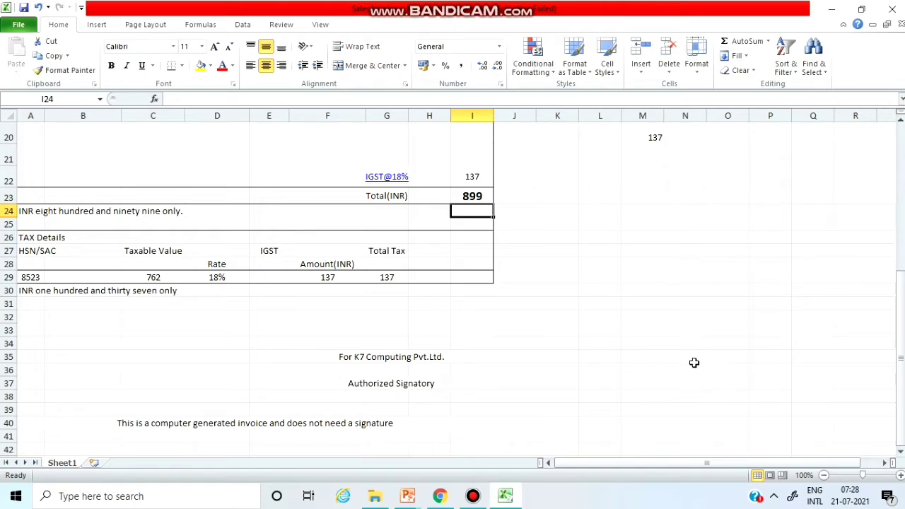
Step: Delete the helper values 762 and 137 in the M14:N22 range
{"action": "left_click_drag", "start_coordinate": [902, 391], "coordinate": [902, 279]}
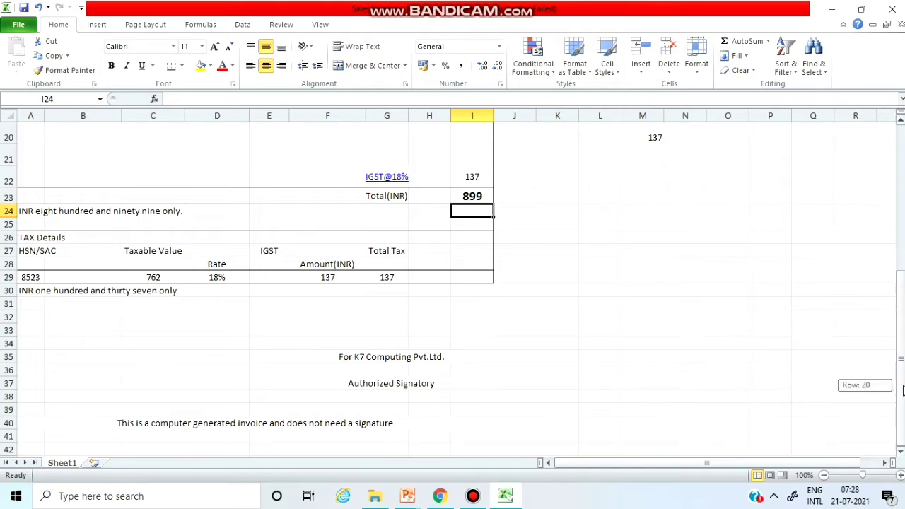
{"action": "left_click_drag", "start_coordinate": [672, 282], "coordinate": [679, 414]}
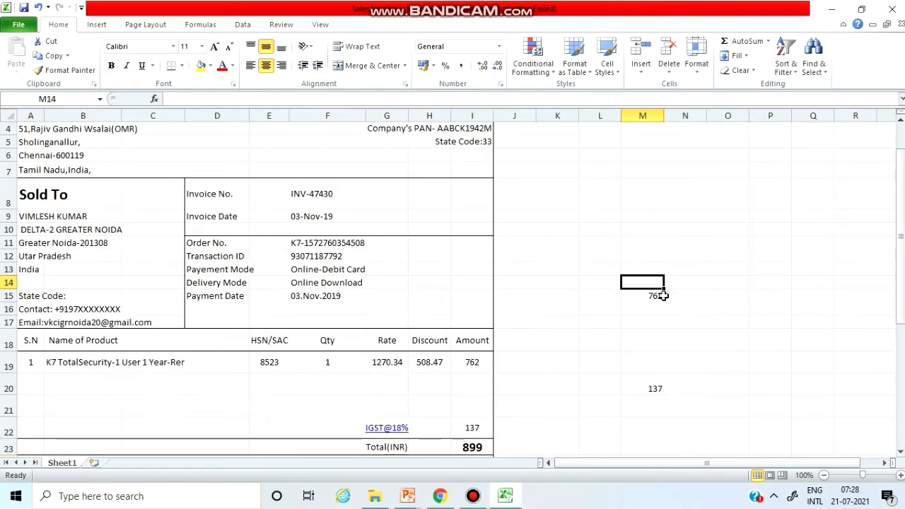
{"action": "key", "text": "Delete"}
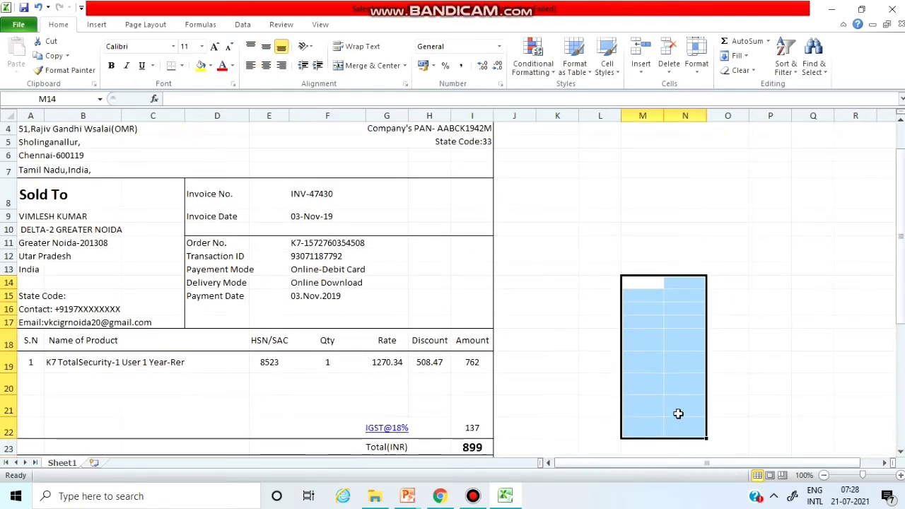
Step: Open Print Preview showing the invoice on one A4 portrait page
{"action": "left_click", "coordinate": [691, 213]}
{"action": "left_click_drag", "start_coordinate": [903, 267], "coordinate": [887, 191]}
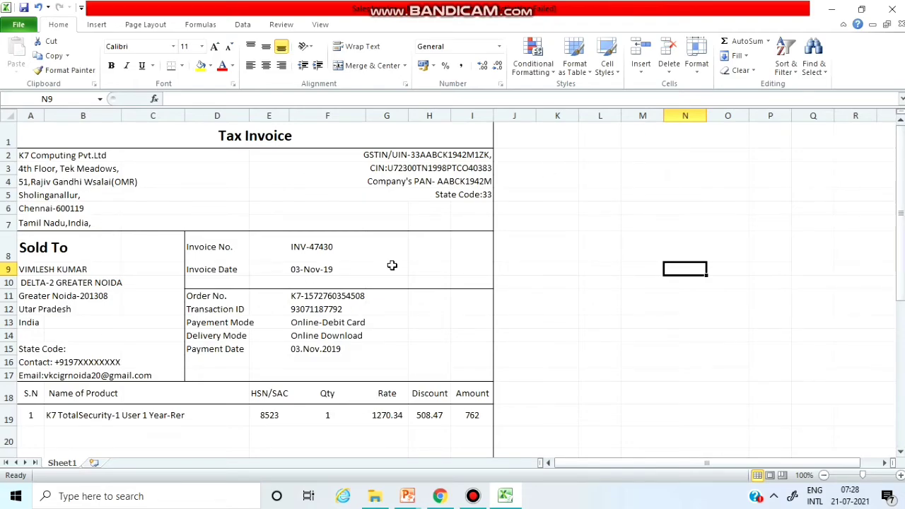
{"action": "key", "text": "ctrl+F2"}
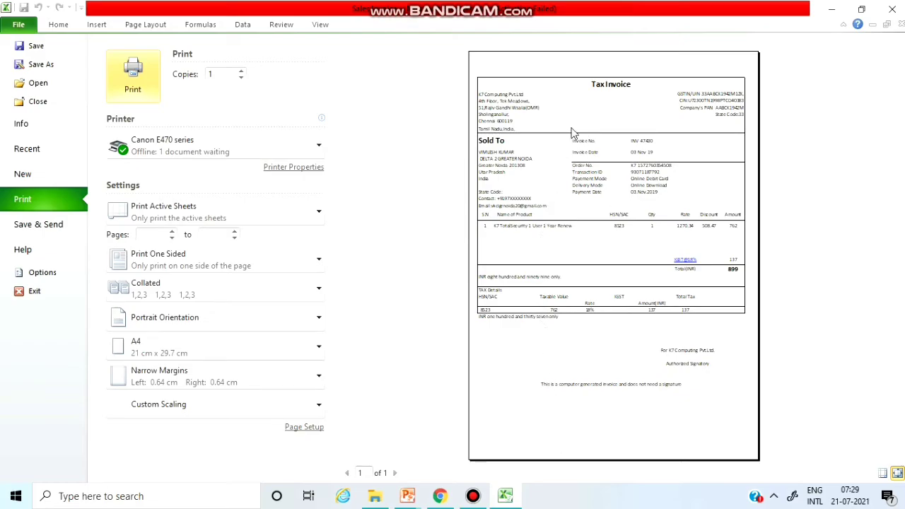
Step: View the invoice preview at actual size, then return to the Tax Invoice worksheet
{"action": "left_click", "coordinate": [896, 474]}
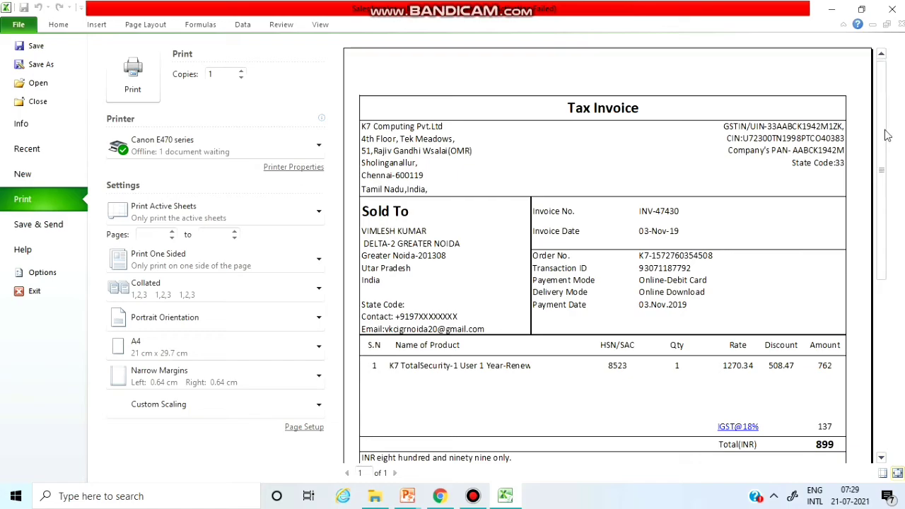
{"action": "mouse_move", "coordinate": [887, 130]}
{"action": "left_mouse_down"}
{"action": "mouse_move", "coordinate": [887, 292]}
{"action": "mouse_move", "coordinate": [884, 183]}
{"action": "left_mouse_up"}
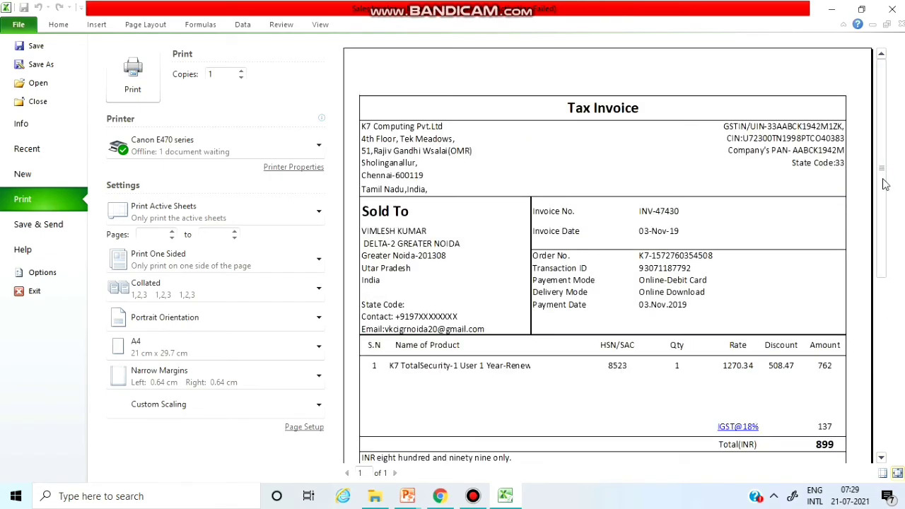
{"action": "left_click", "coordinate": [25, 27]}
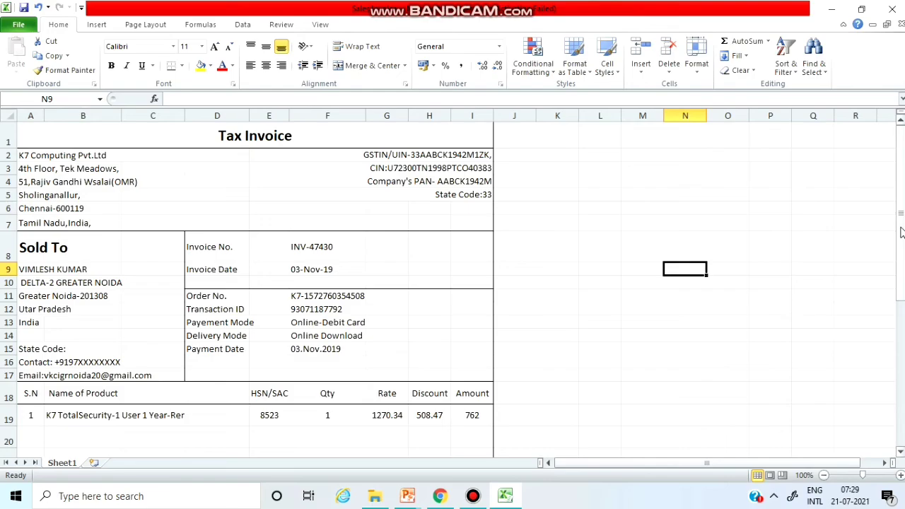
{"action": "left_click_drag", "start_coordinate": [901, 233], "coordinate": [902, 197]}
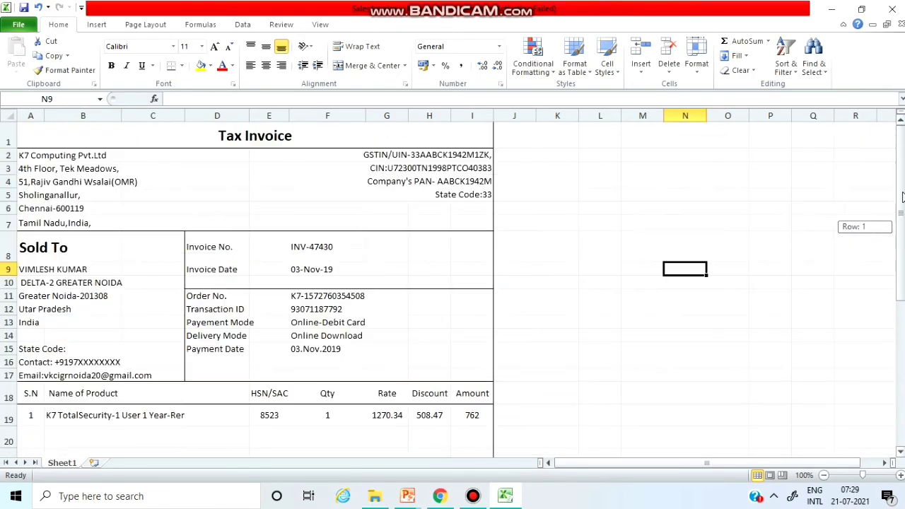